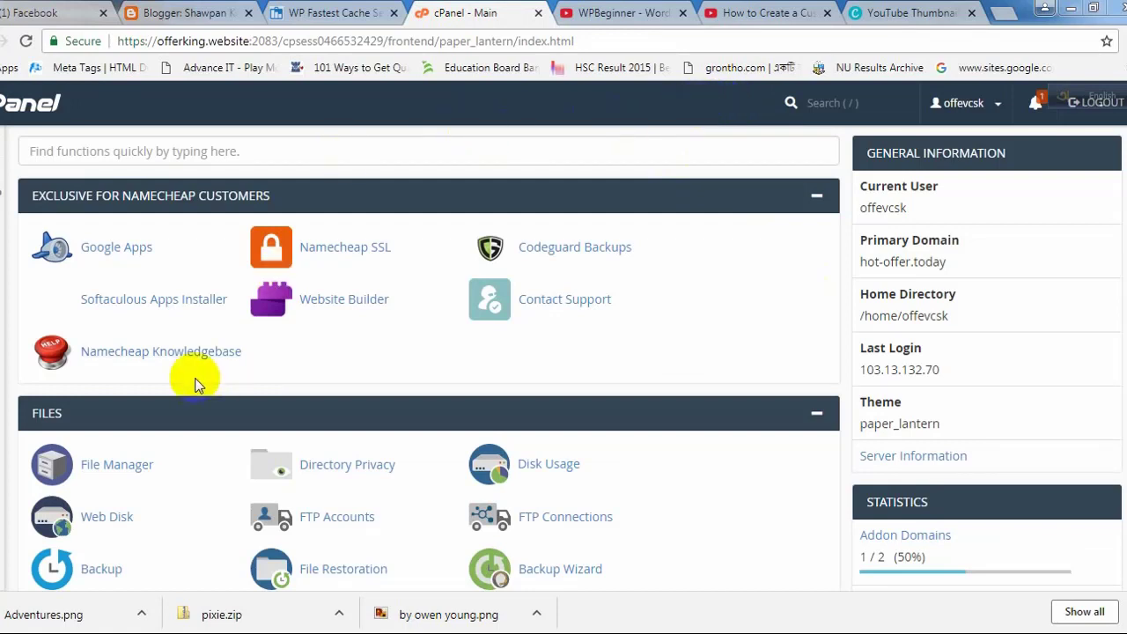
Open the public_html folder in the File Manager
click(117, 468)
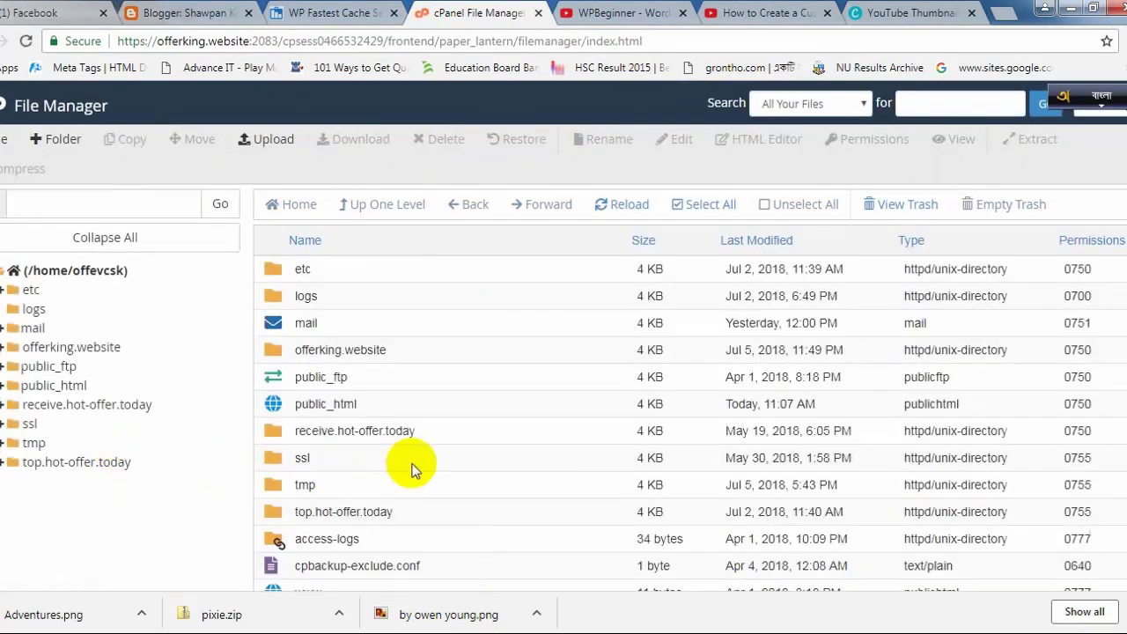
double_click(278, 406)
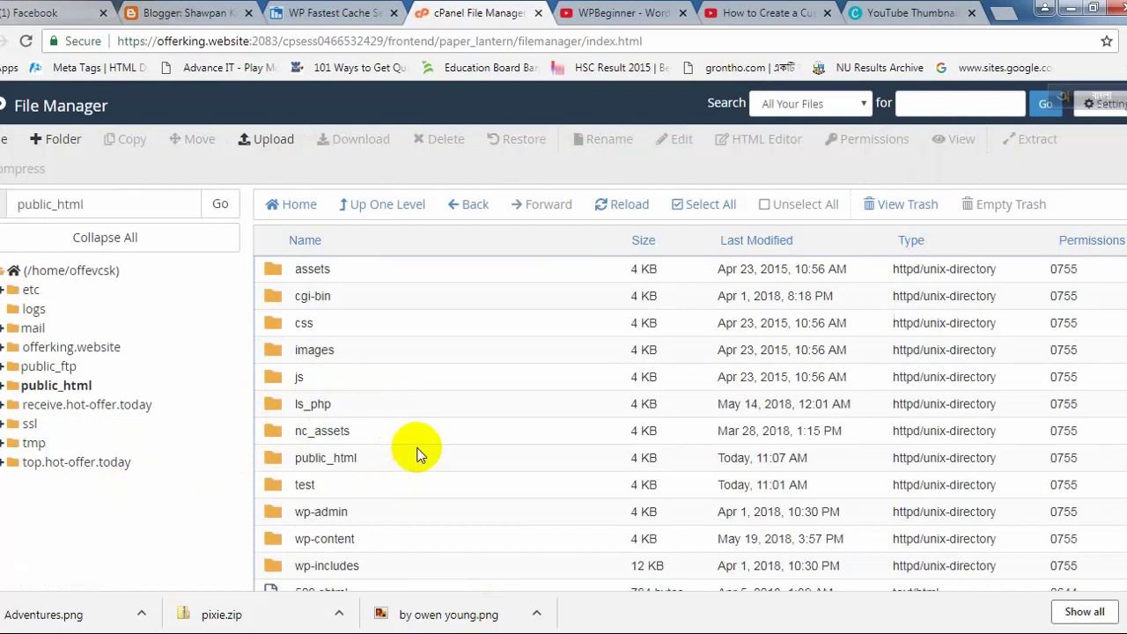
scroll(419, 454, down, 1)
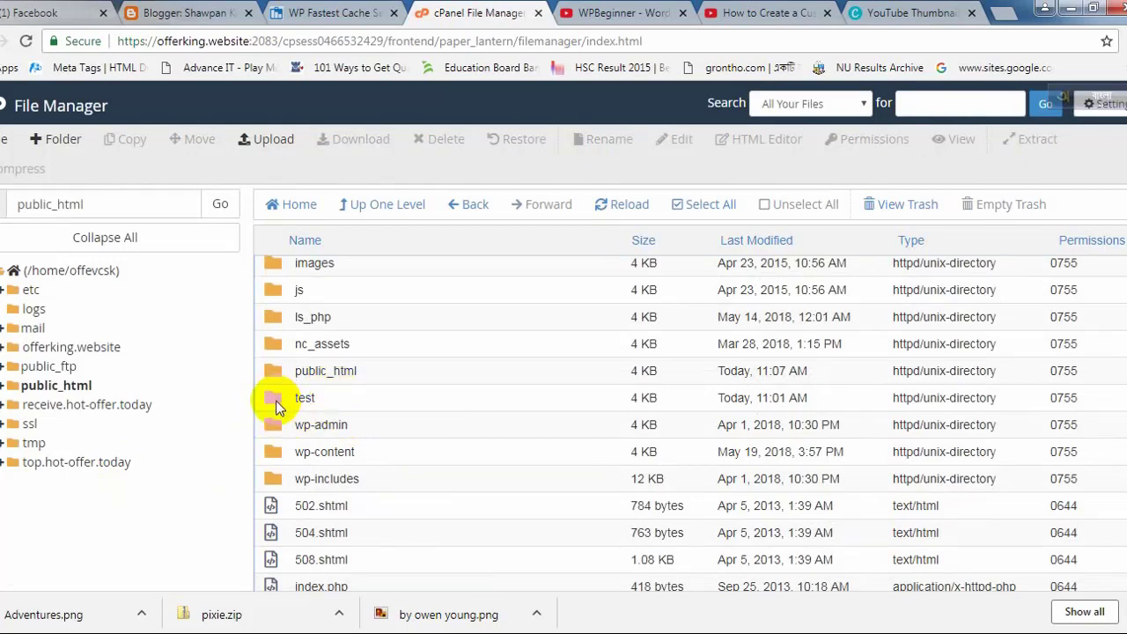
Create a new folder named 1 inside /public_html
click(56, 140)
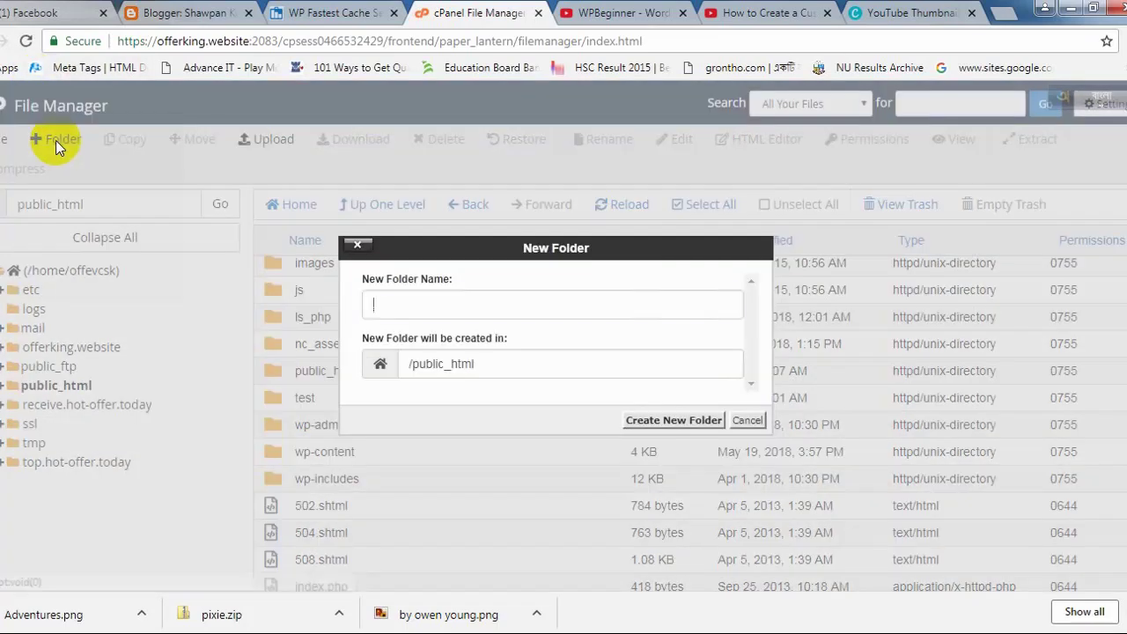
click(412, 302)
text(s)
click(576, 328)
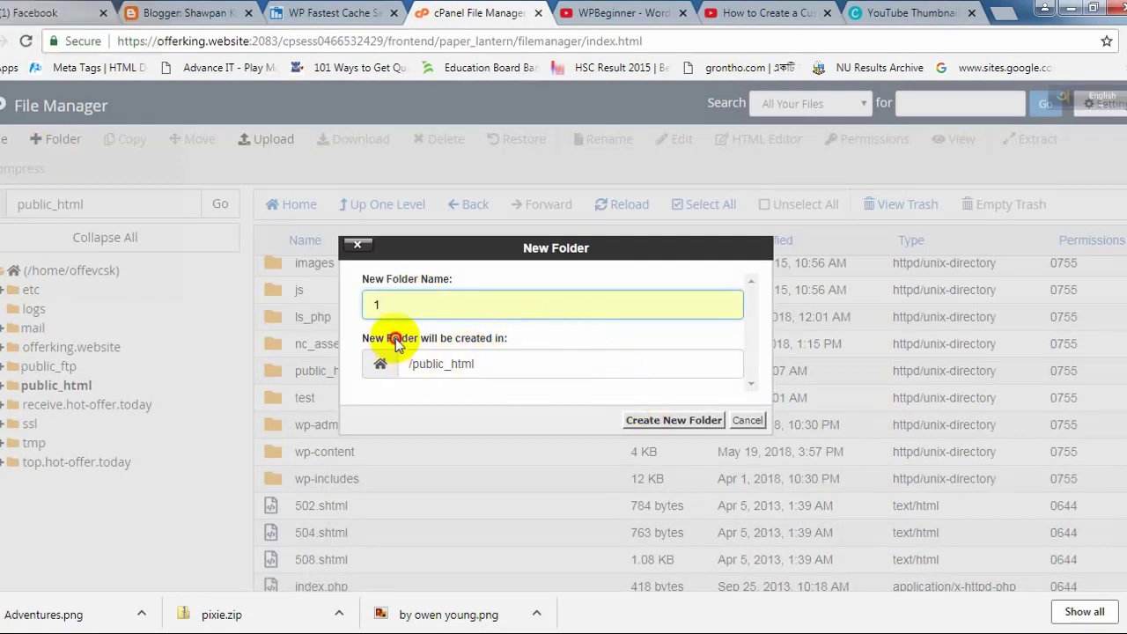
drag(388, 338, 473, 364)
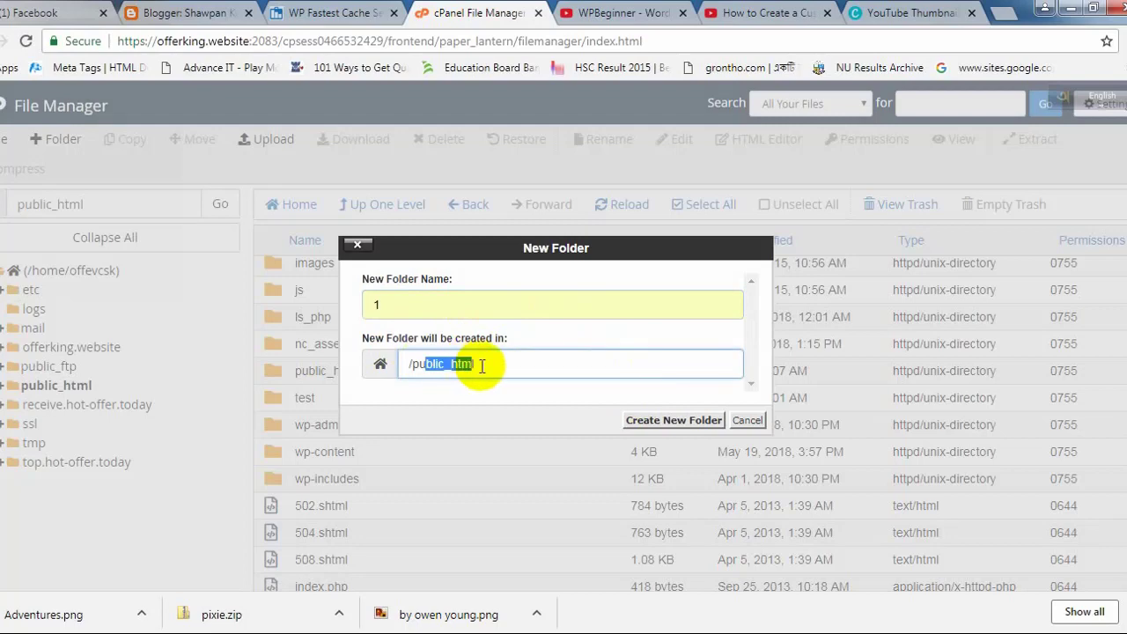
click(656, 419)
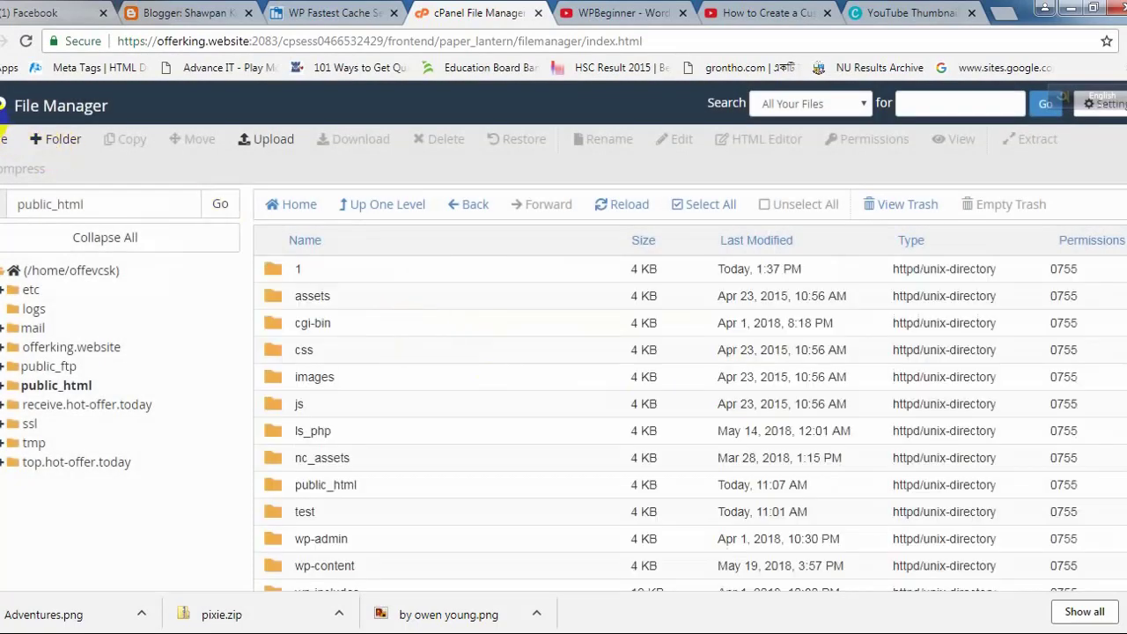
Return to the cPanel home page and open the WordPress installation form from the Softaculous scripts
click(3, 104)
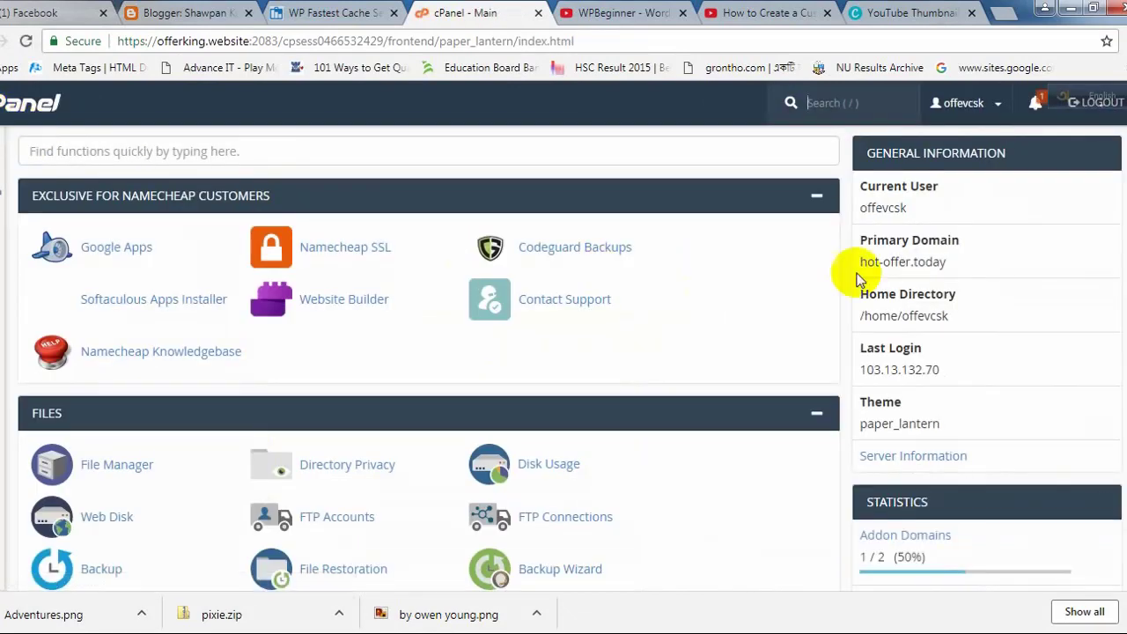
scroll(696, 372, down, 2)
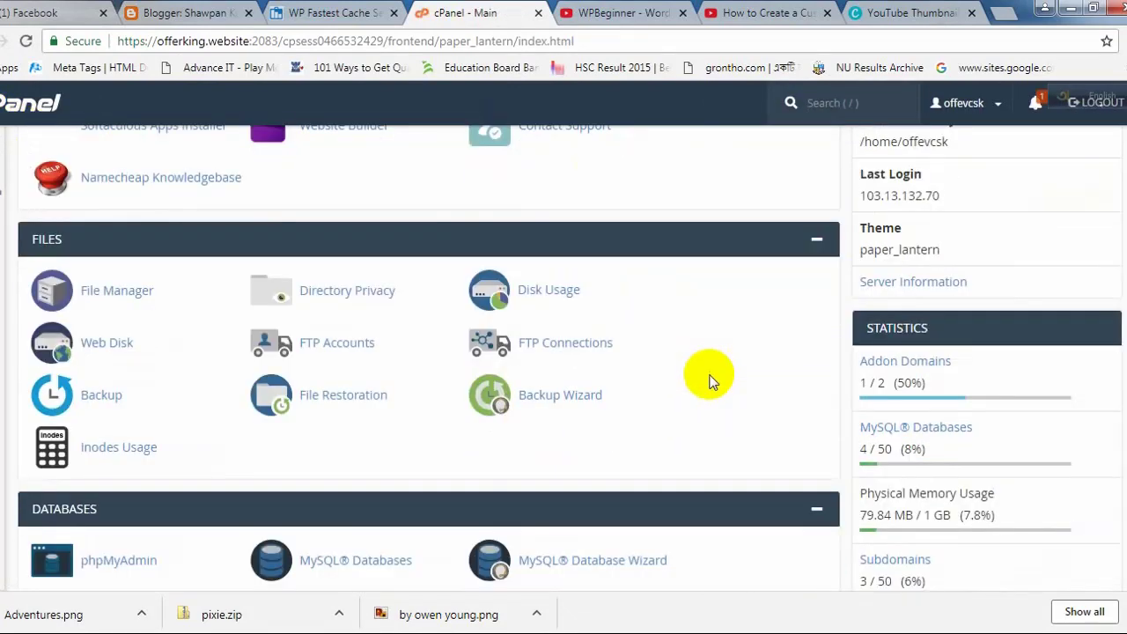
scroll(435, 344, down, 6)
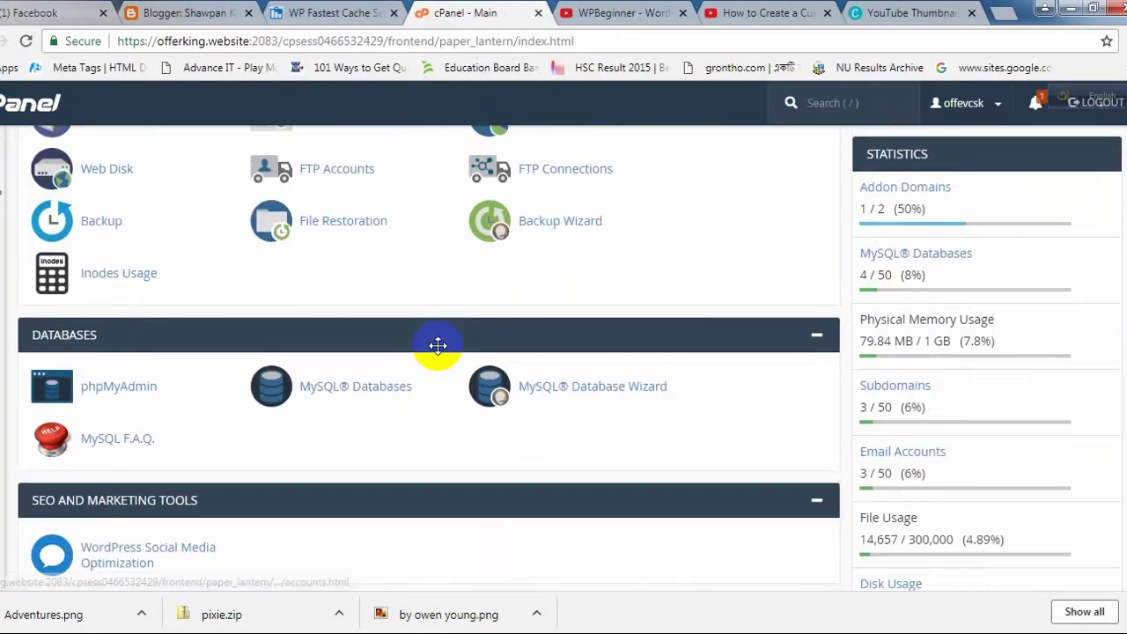
scroll(432, 368, down, 9)
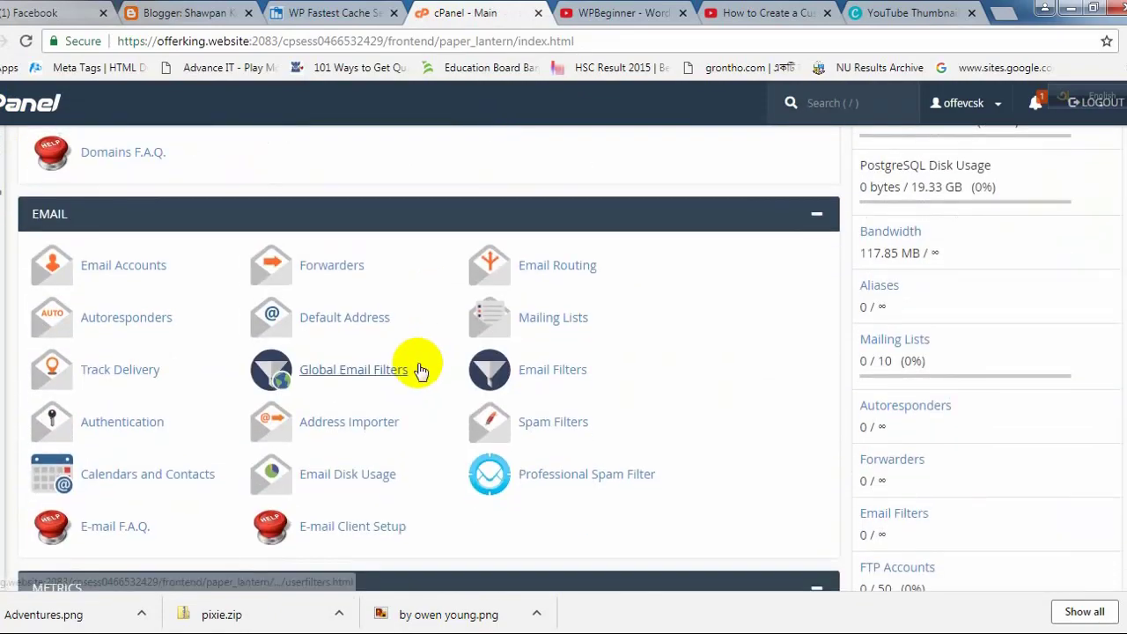
scroll(398, 385, down, 6)
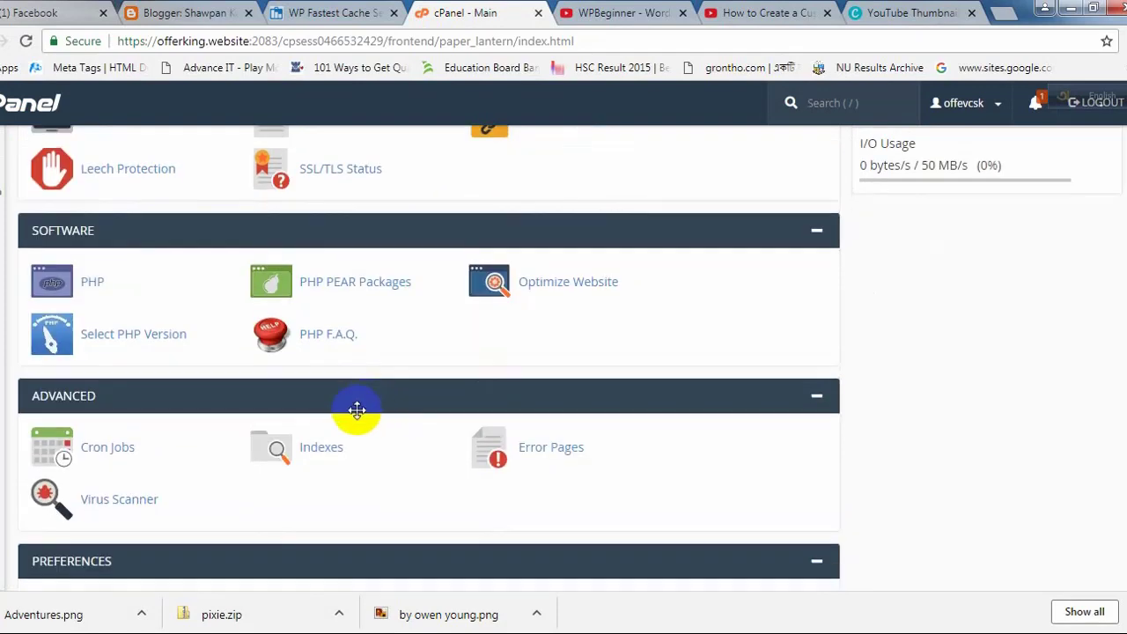
scroll(337, 423, down, 2)
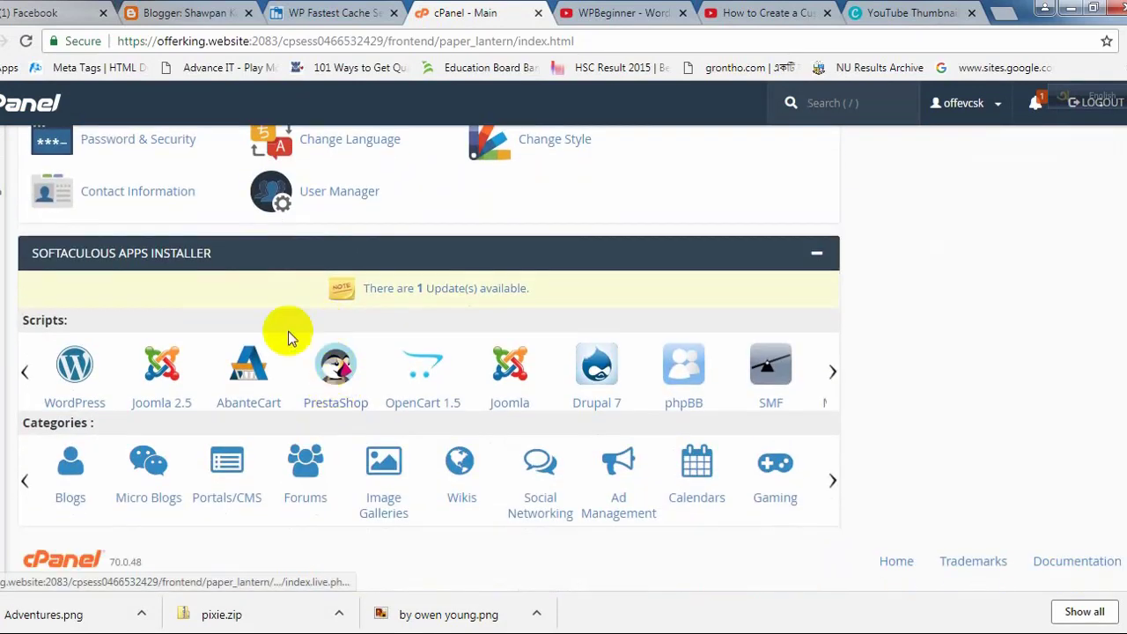
key(/)
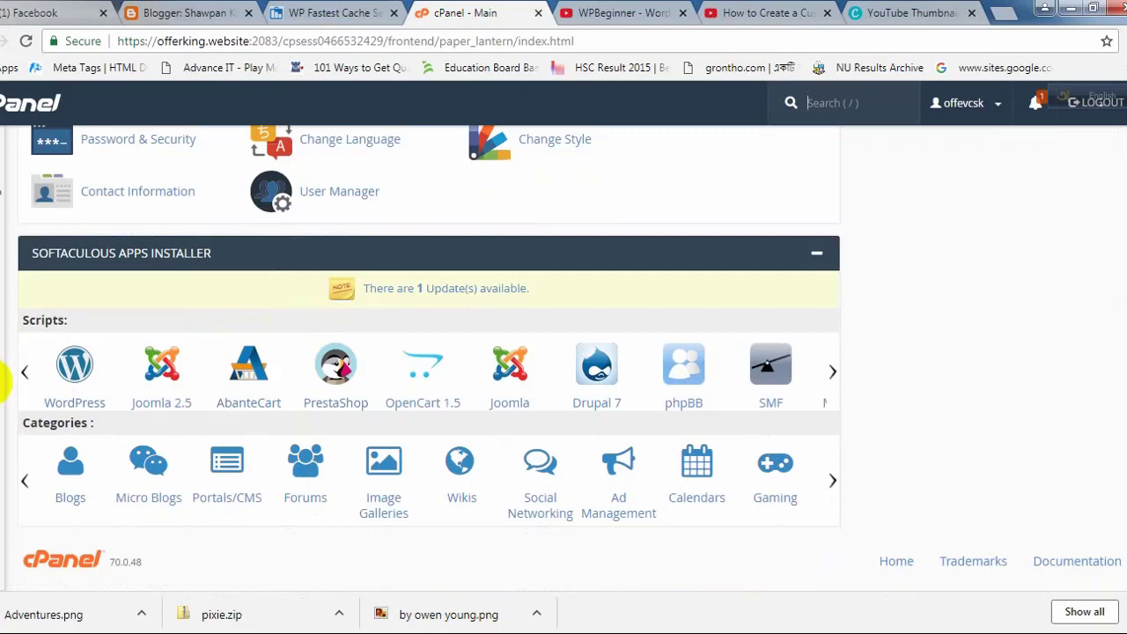
click(77, 366)
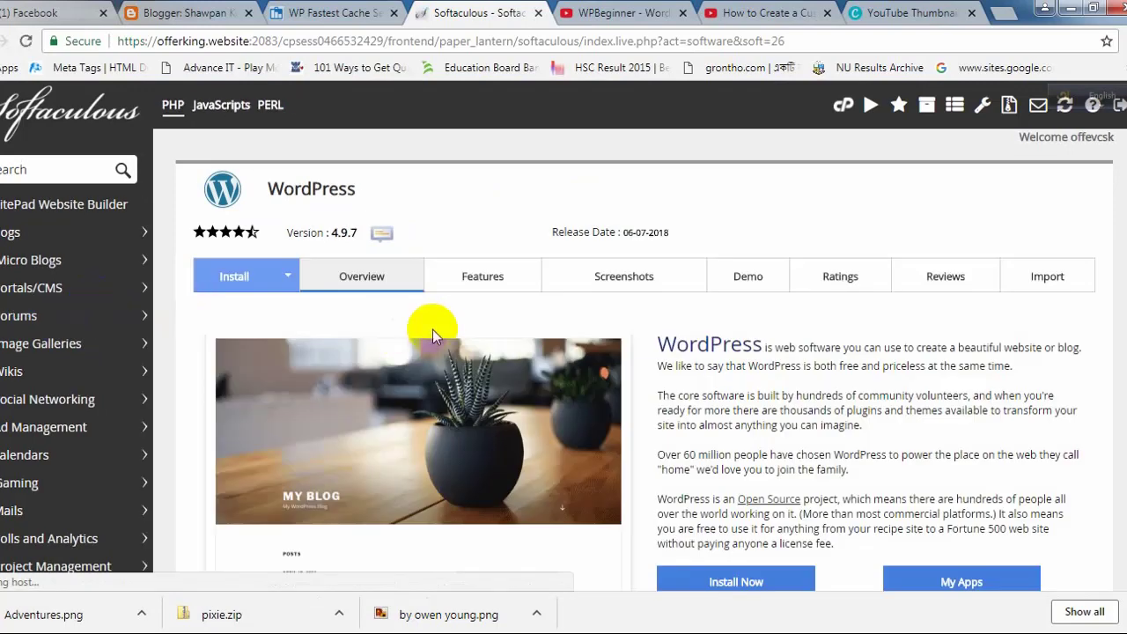
click(234, 278)
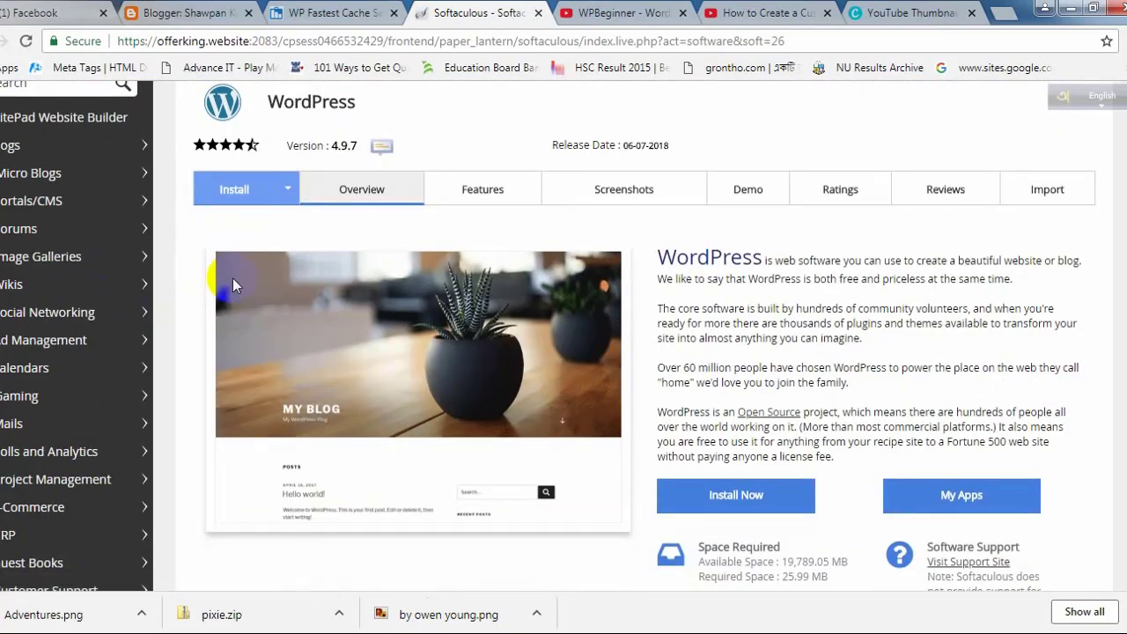
click(243, 194)
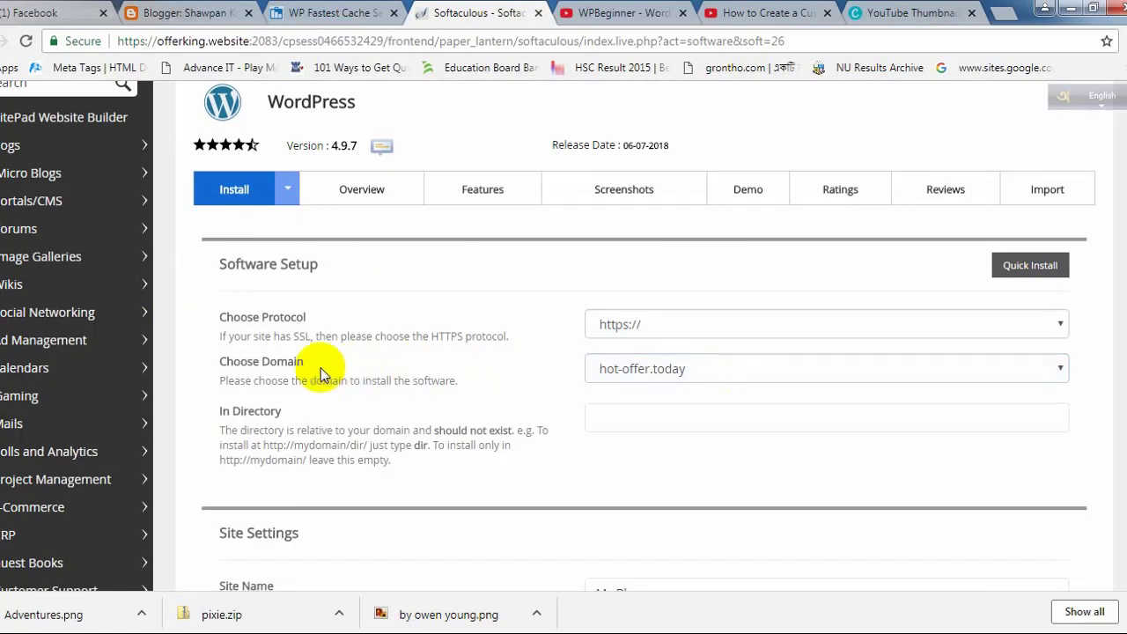
Set the WordPress installation directory to public_html/1 on the hot-offer.today domain
drag(262, 364, 317, 366)
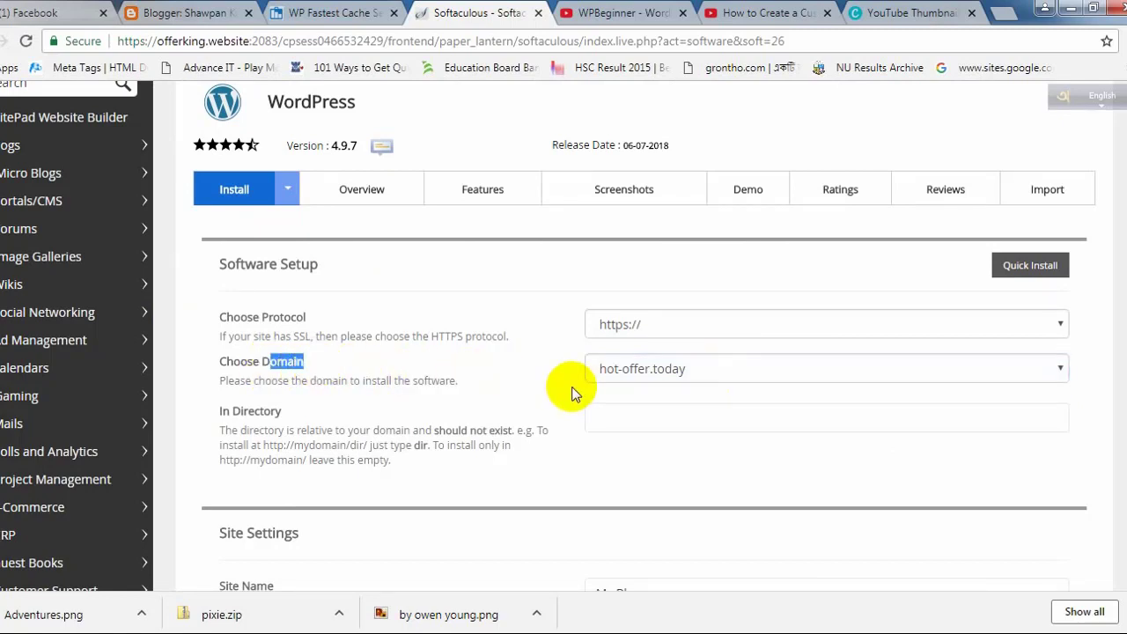
click(623, 415)
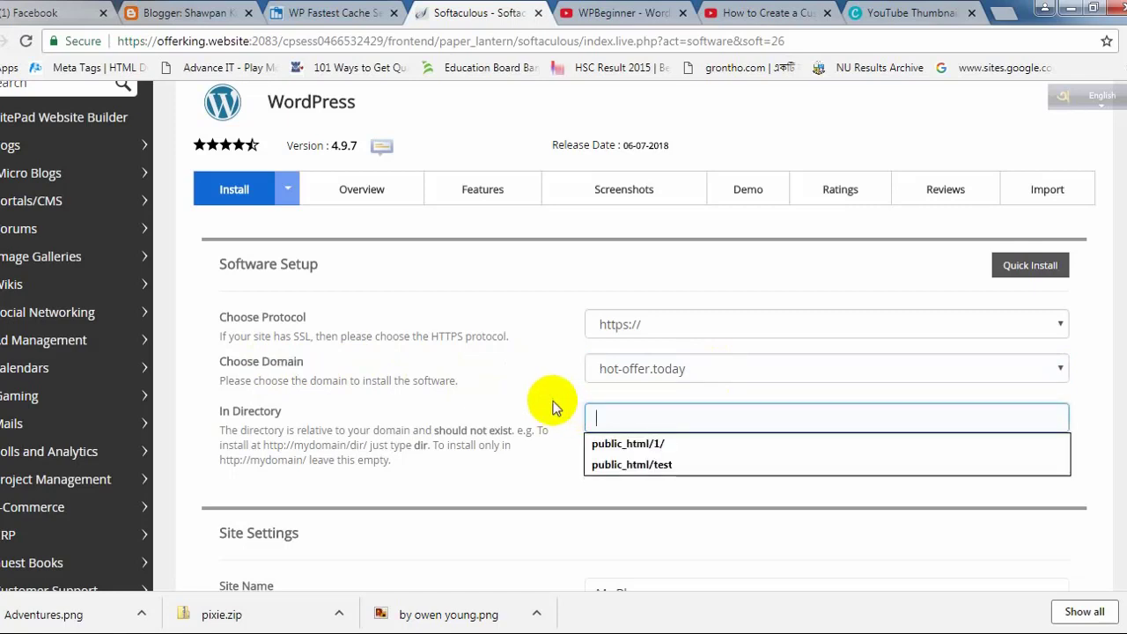
click(630, 444)
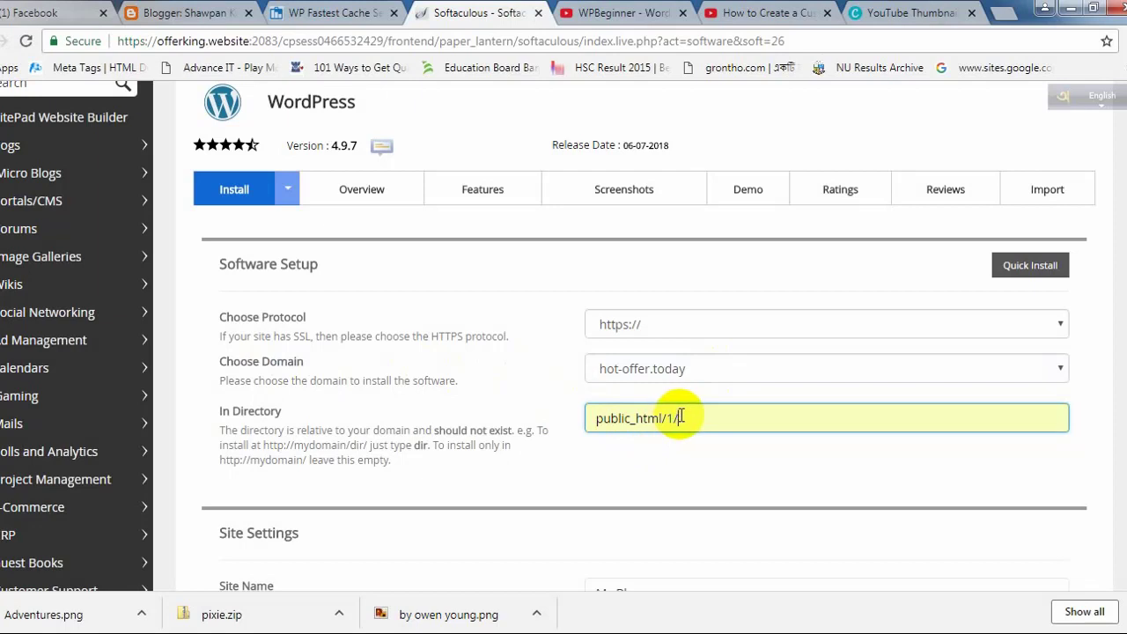
key(BackSpace)
key(BackSpace)
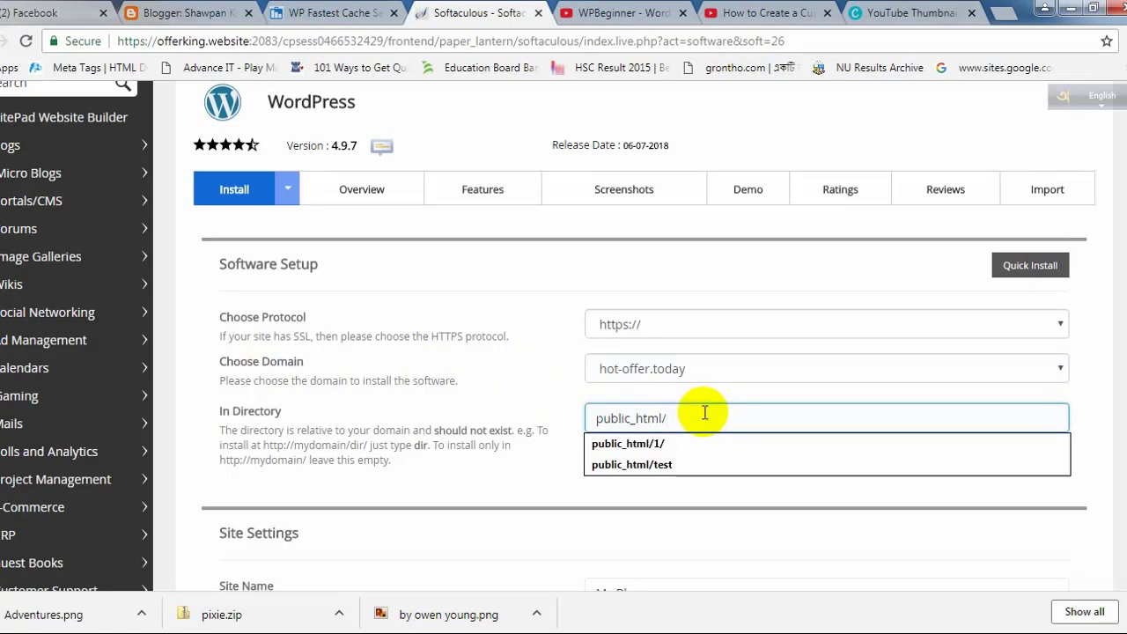
text(1)
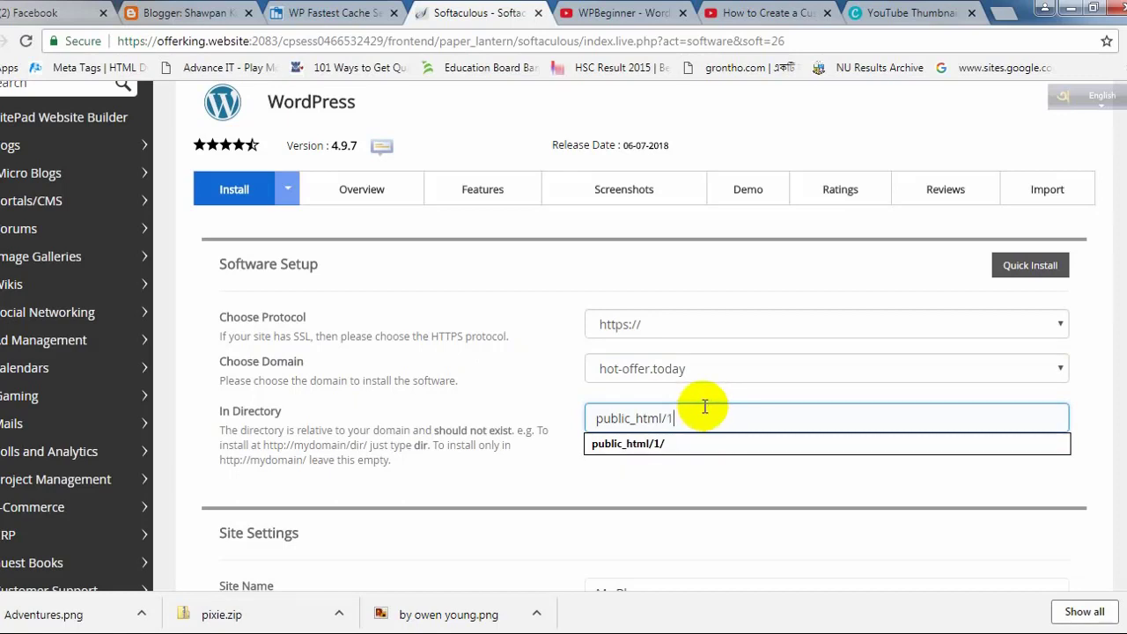
click(710, 392)
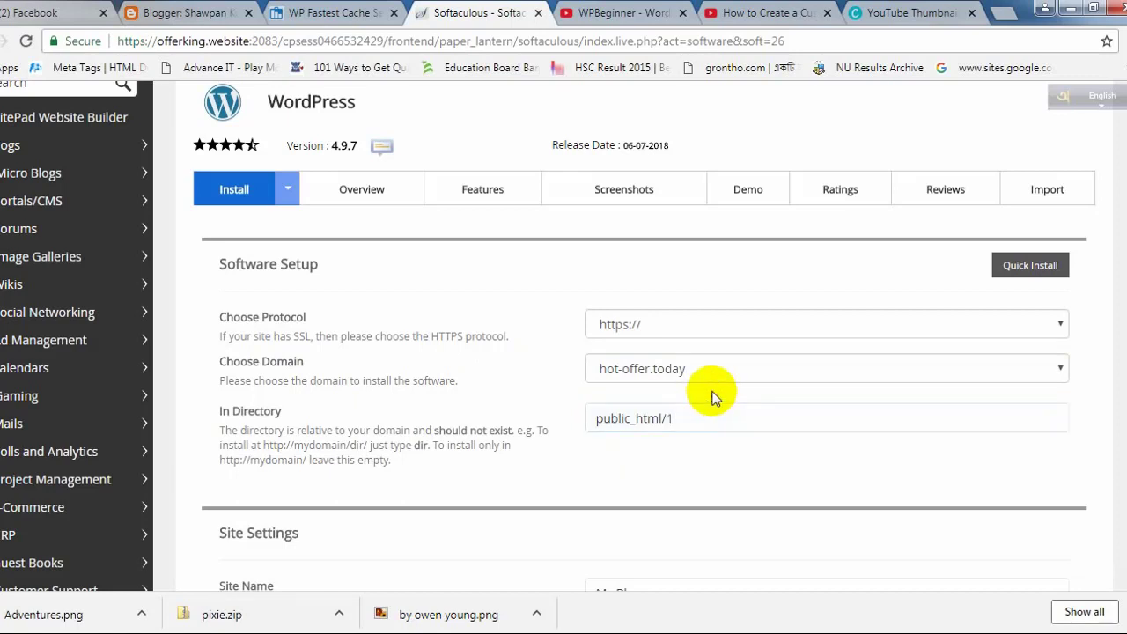
drag(266, 411, 220, 416)
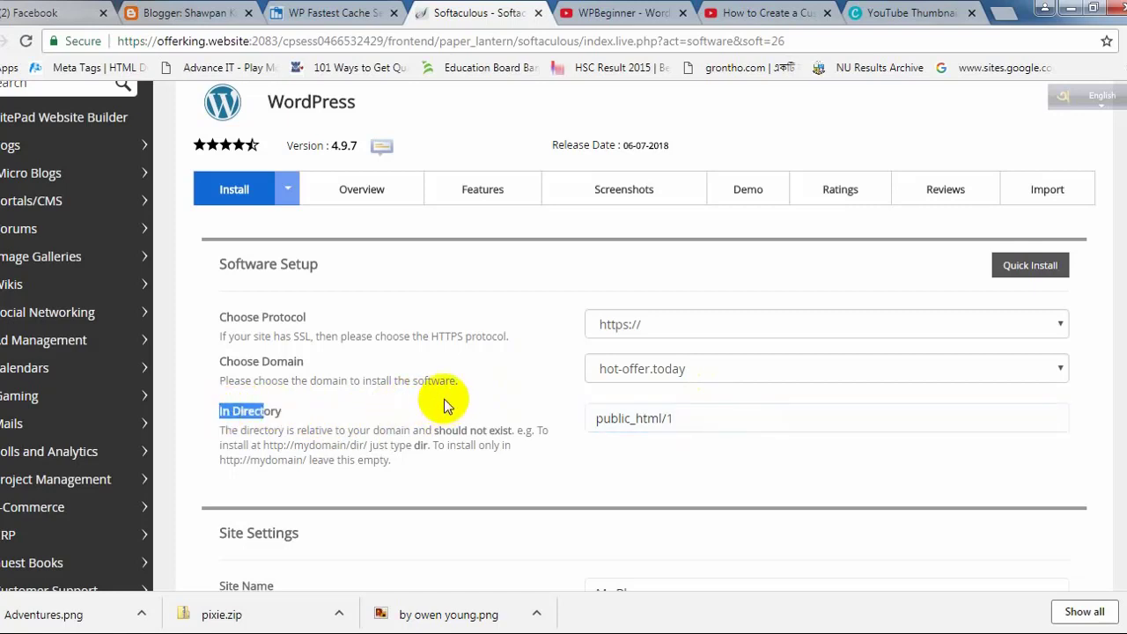
Install WordPress, keeping the default site settings, admin account, language and plugin selections
scroll(481, 396, down, 2)
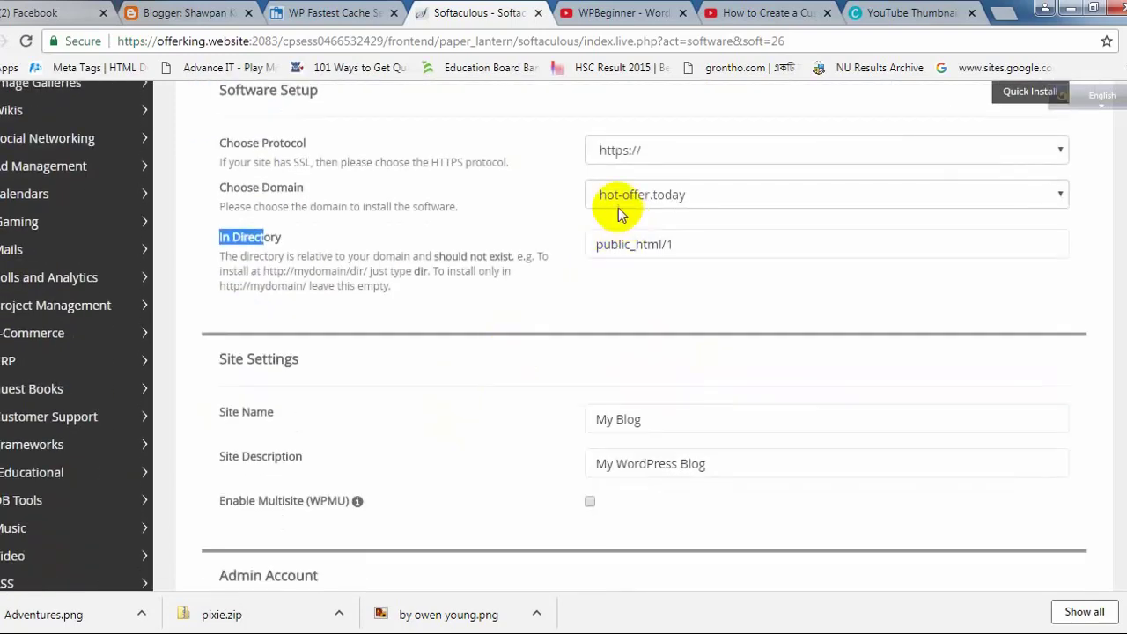
scroll(449, 375, down, 2)
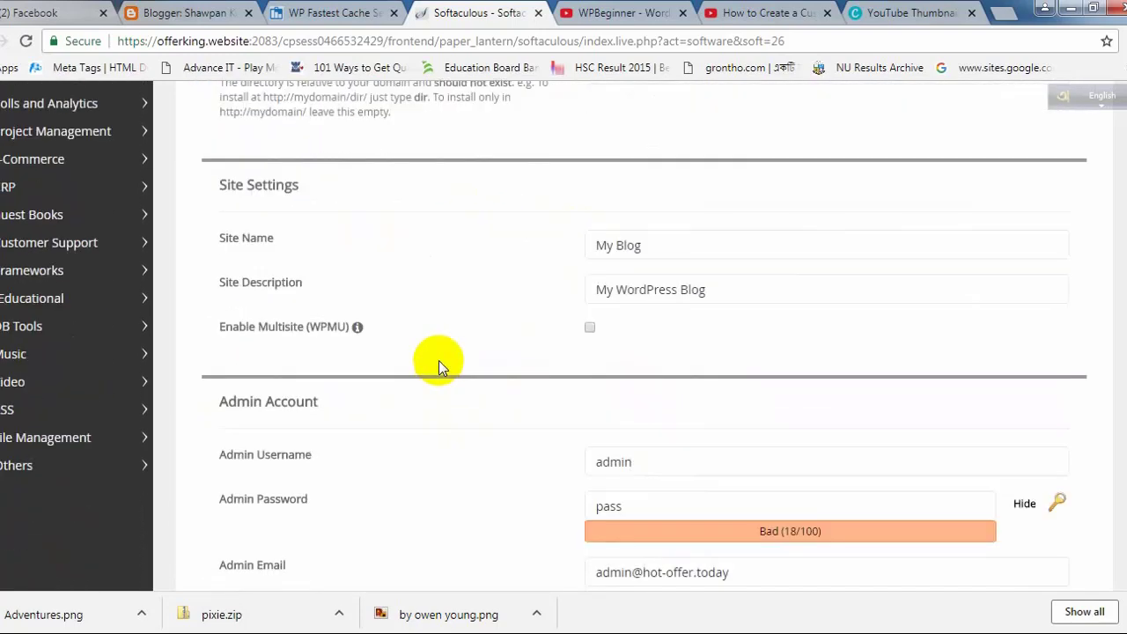
scroll(526, 277, down, 1)
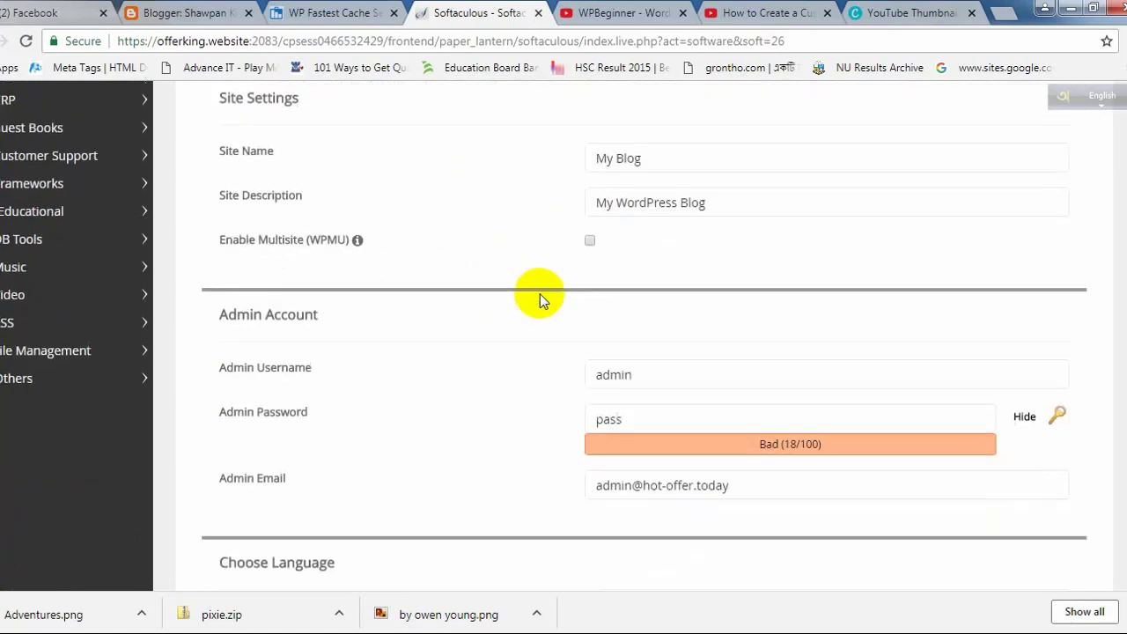
click(621, 416)
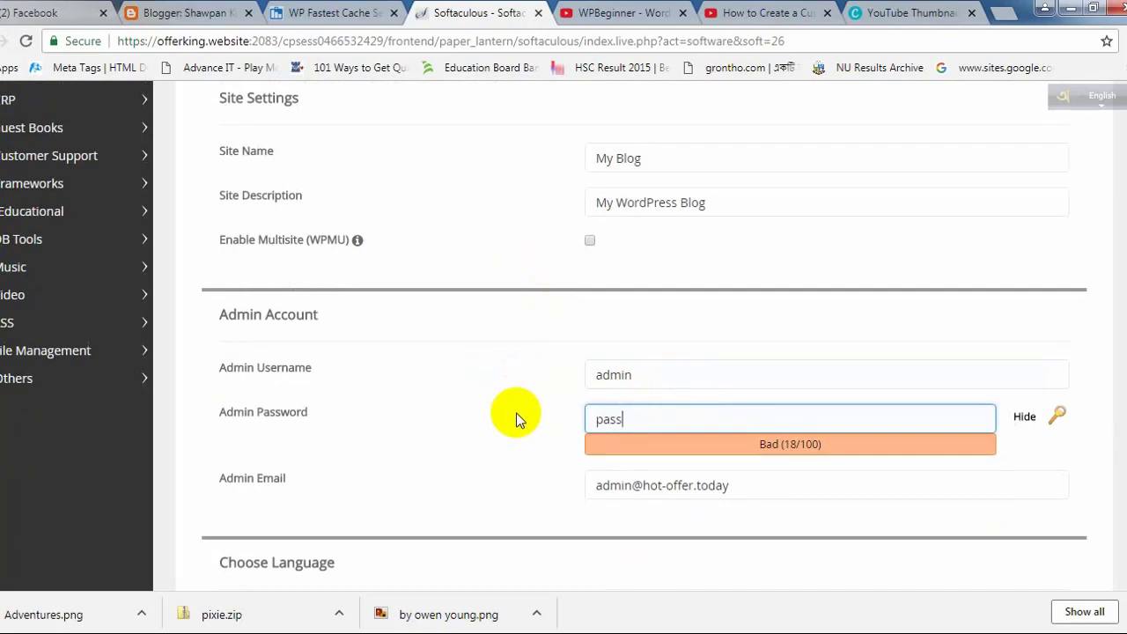
scroll(516, 413, down, 3)
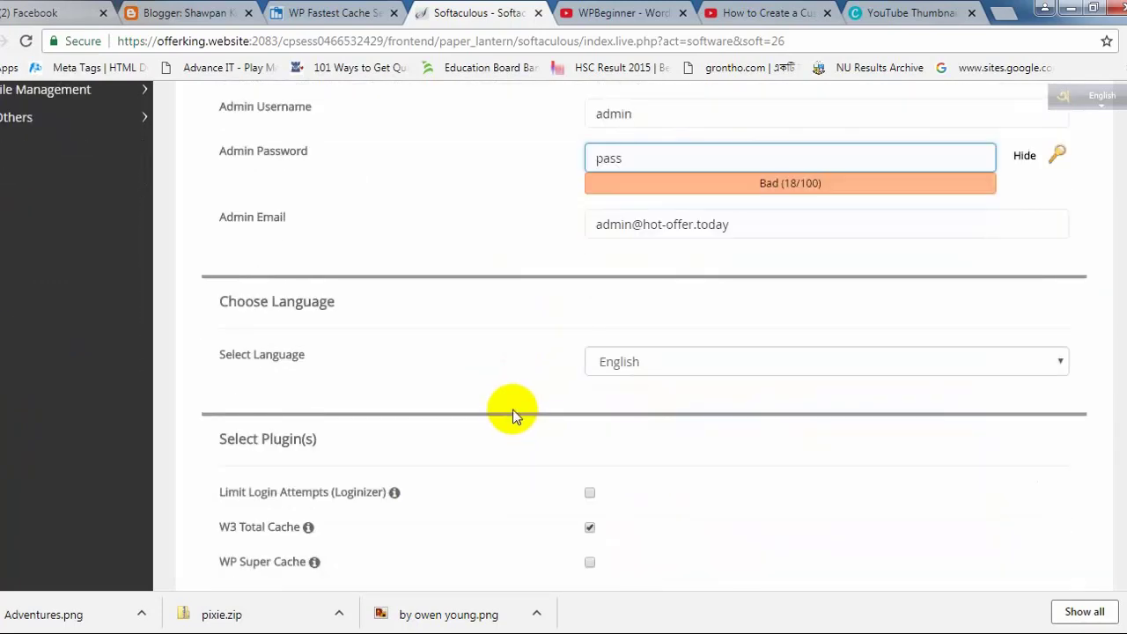
scroll(512, 409, down, 9)
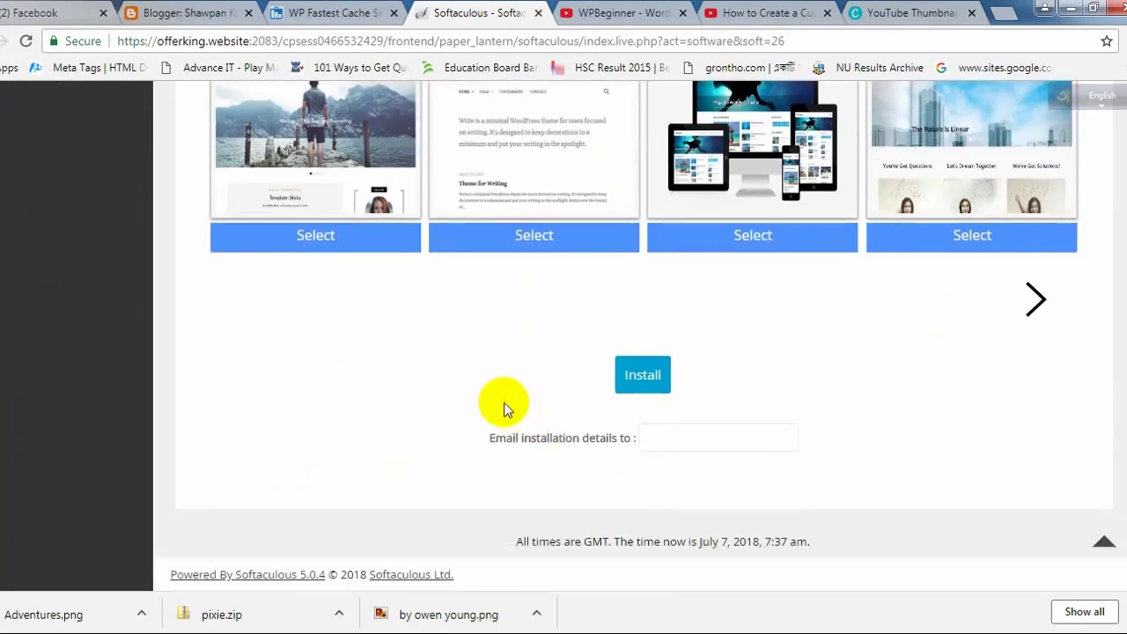
click(641, 376)
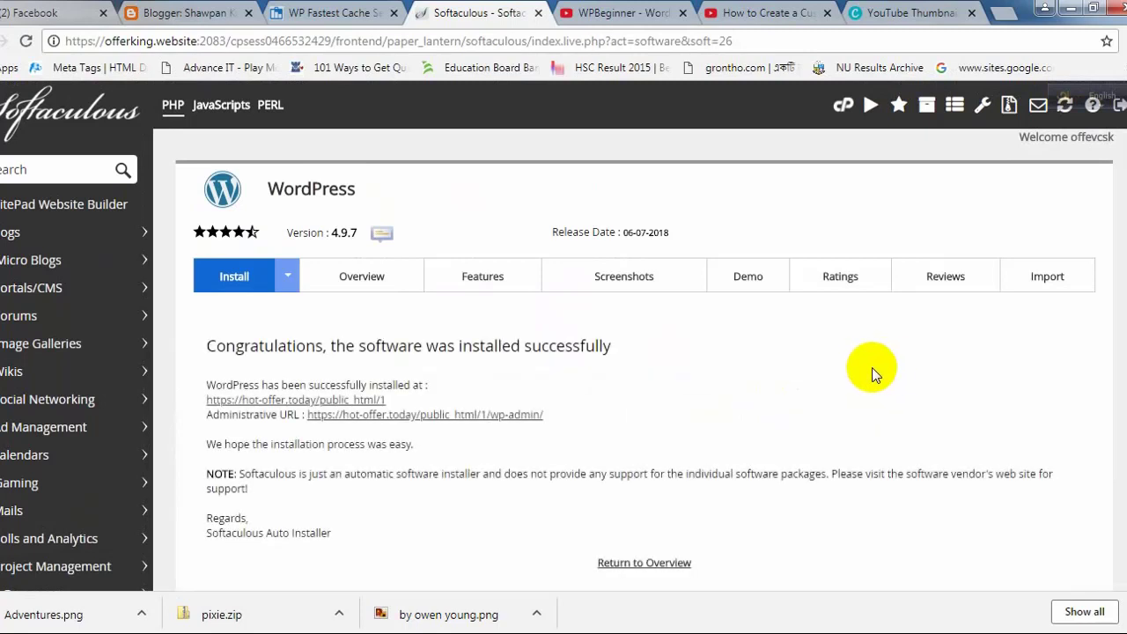
Open the installed site's address, hot-offer.today/public_html/1, in a new browser tab and view it
click(401, 398)
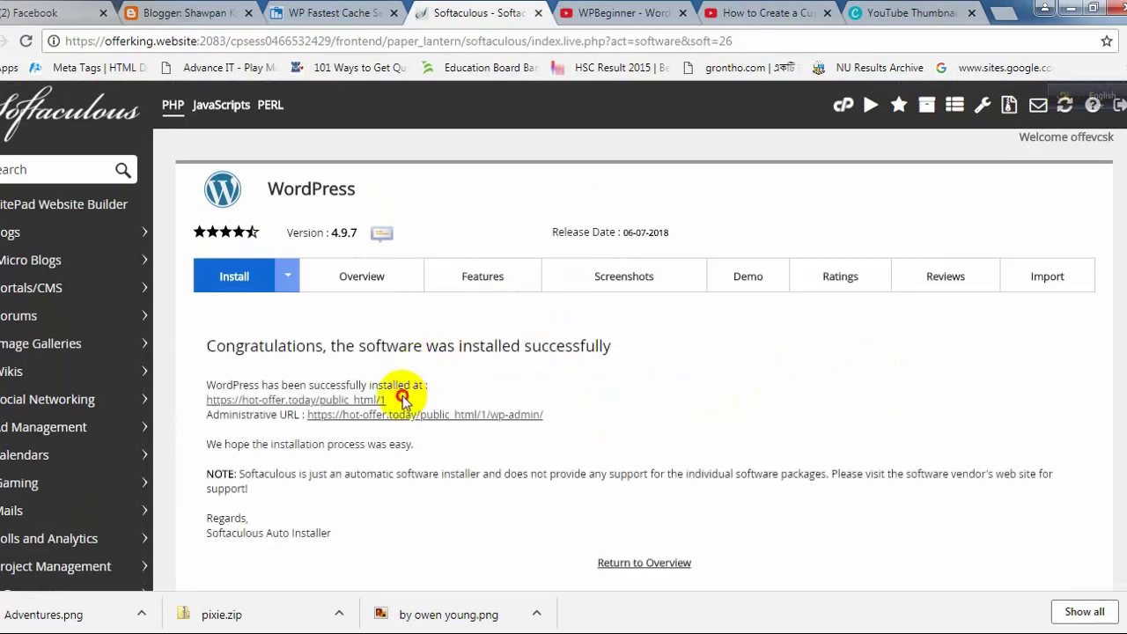
drag(401, 398, 207, 398)
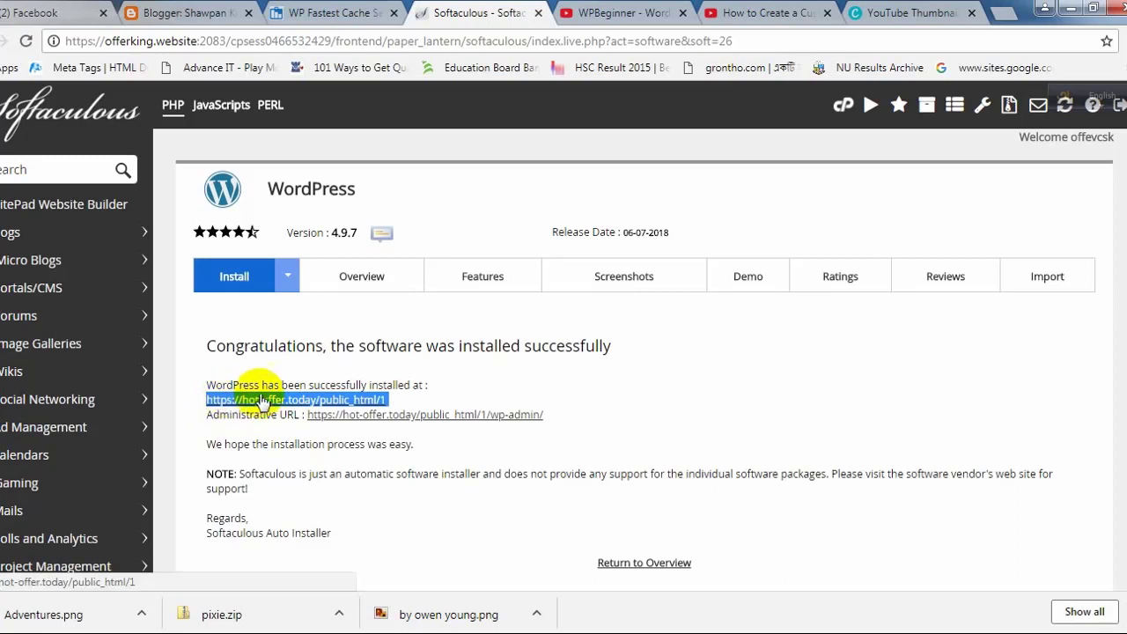
right_click(357, 405)
click(375, 412)
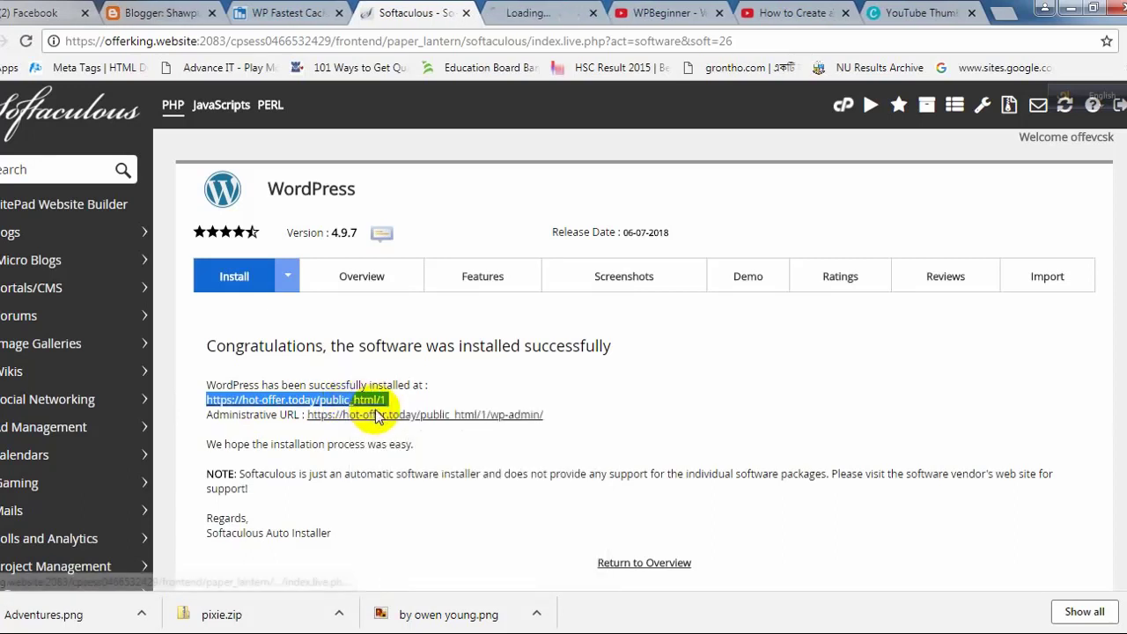
click(537, 10)
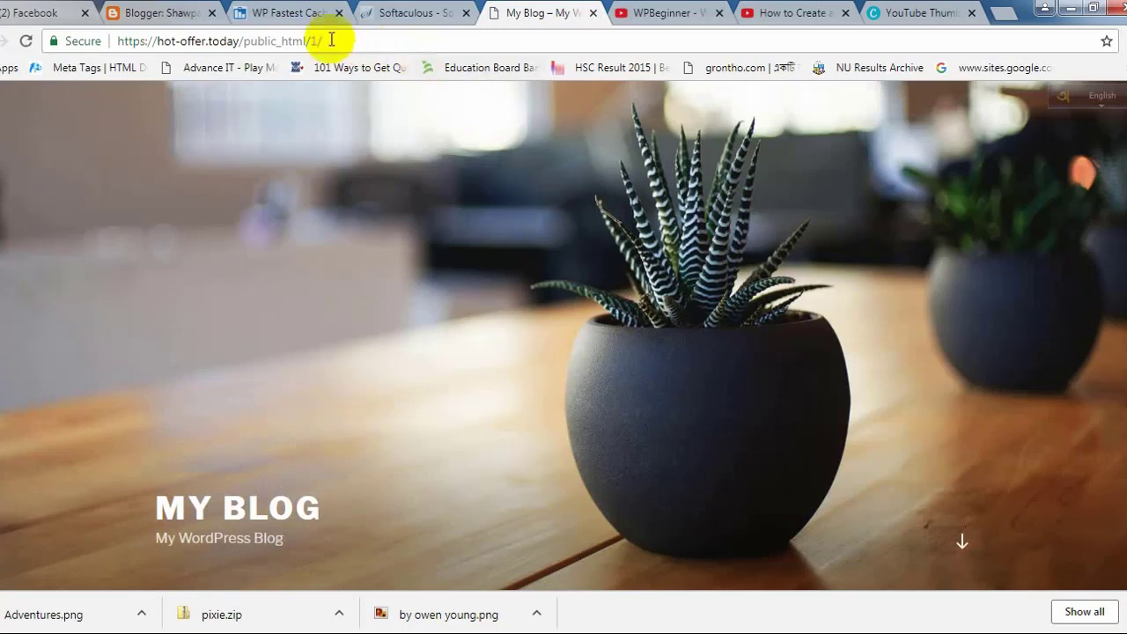
Return to the Softaculous installation result and open the new site's administrative URL in a new browser tab to view the WordPress dashboard
click(248, 42)
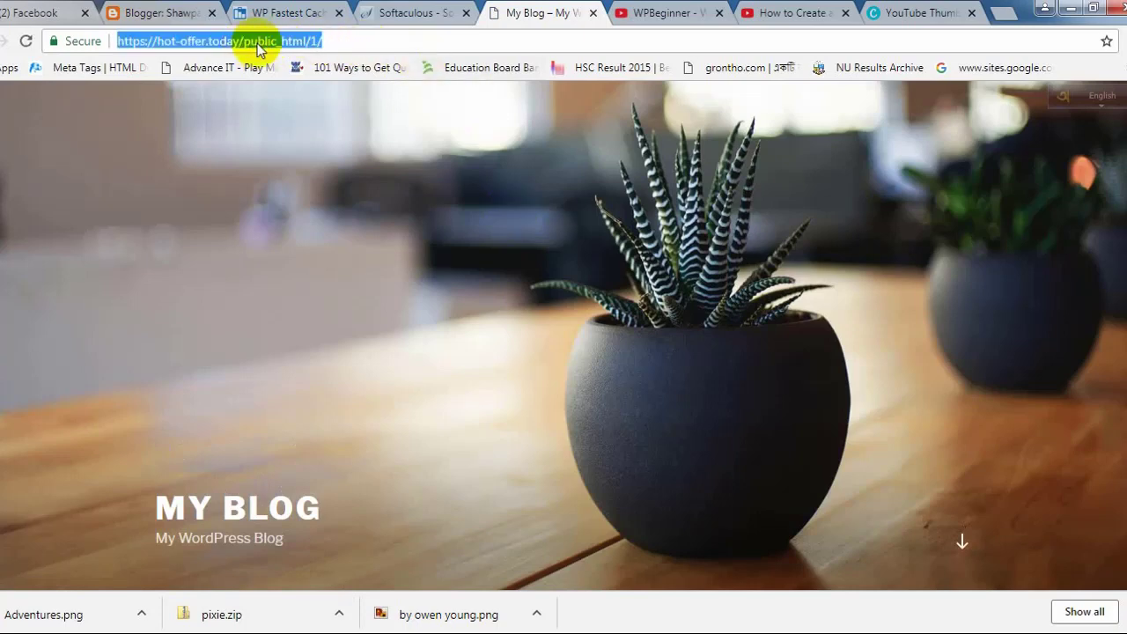
click(377, 11)
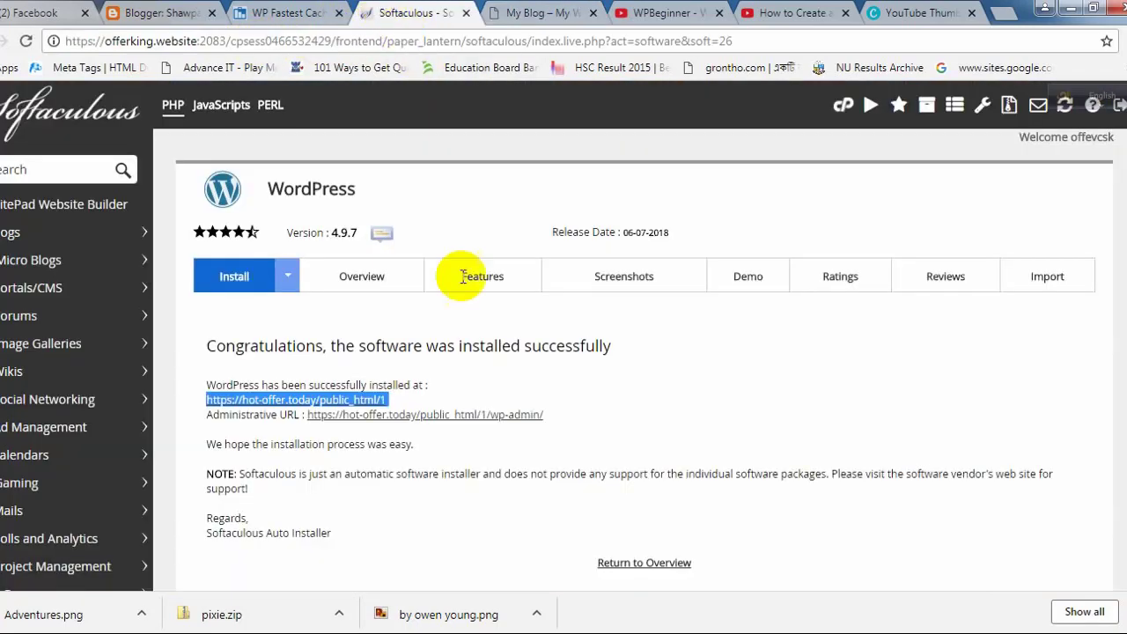
right_click(493, 419)
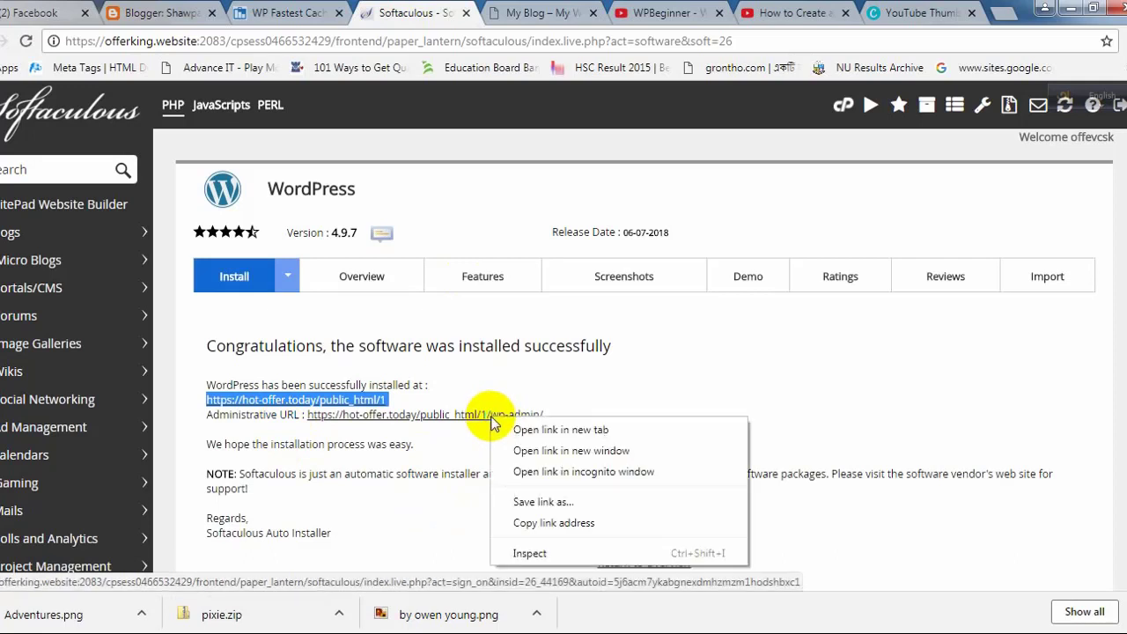
click(544, 432)
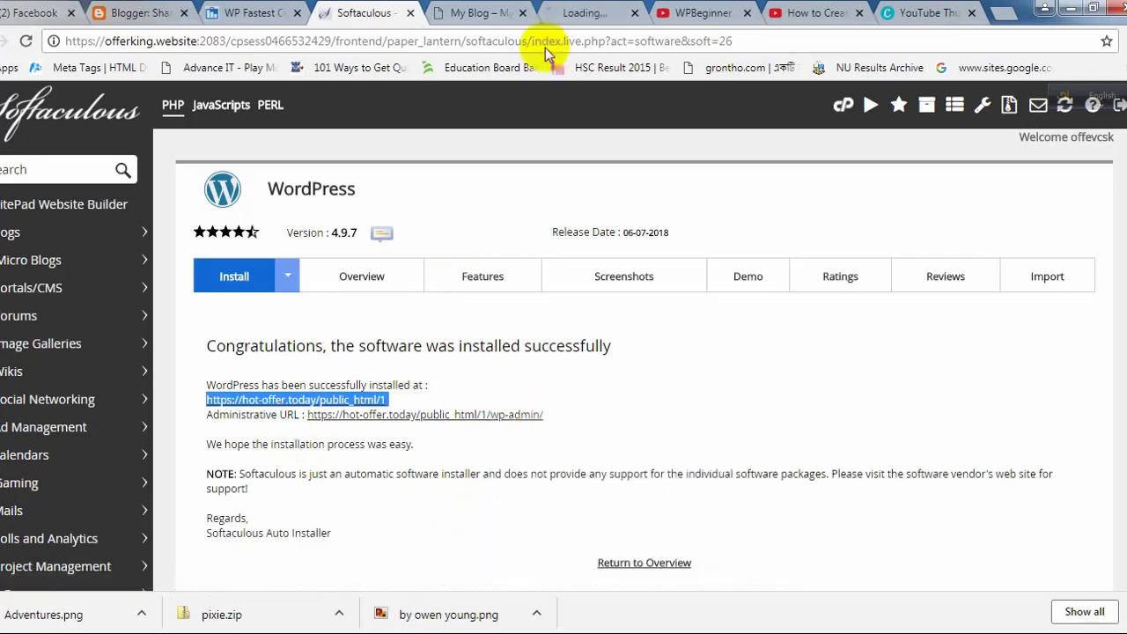
click(594, 12)
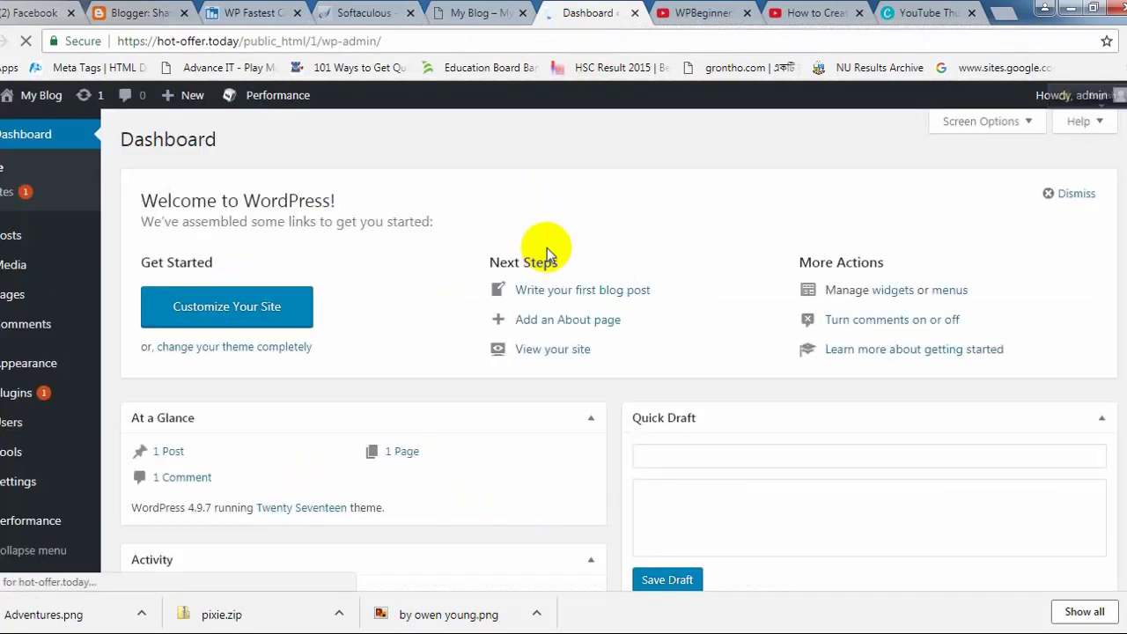
click(436, 489)
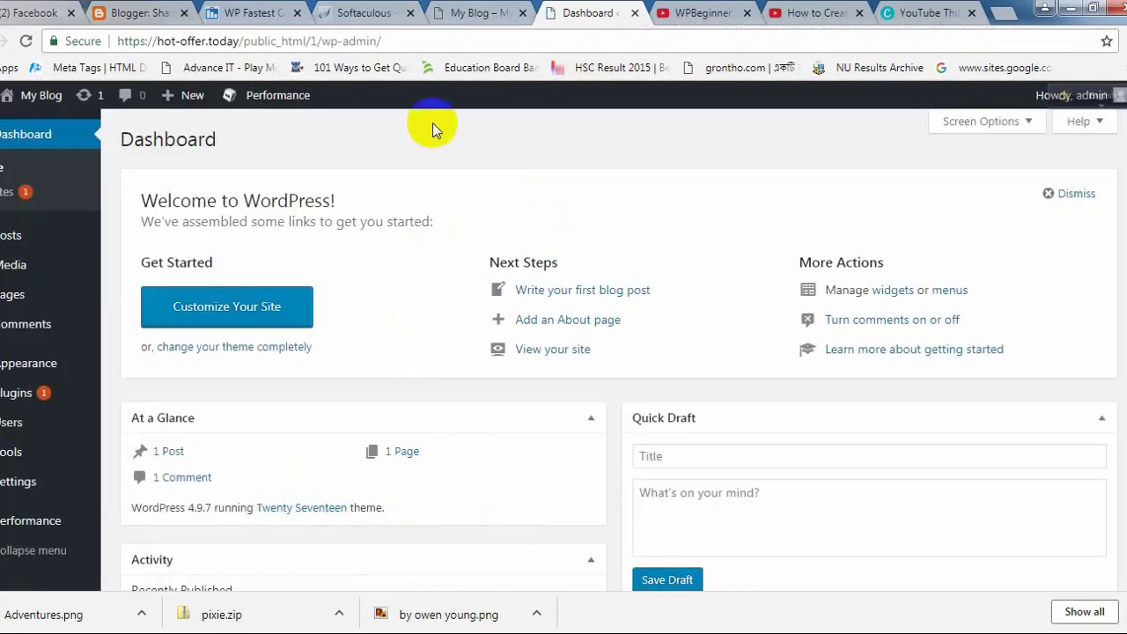